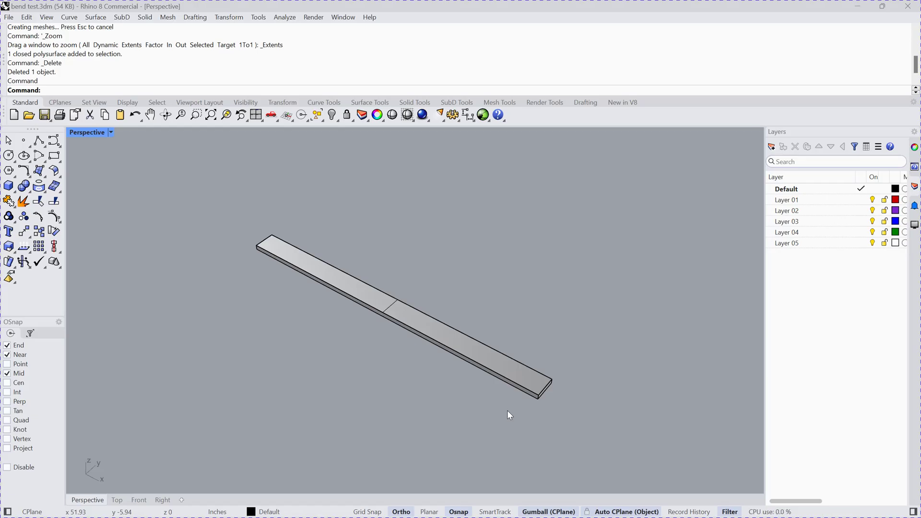
Orbit the view to a flatter angle on the flat bar, leaving nothing selected
right_drag(546, 438, 554, 425)
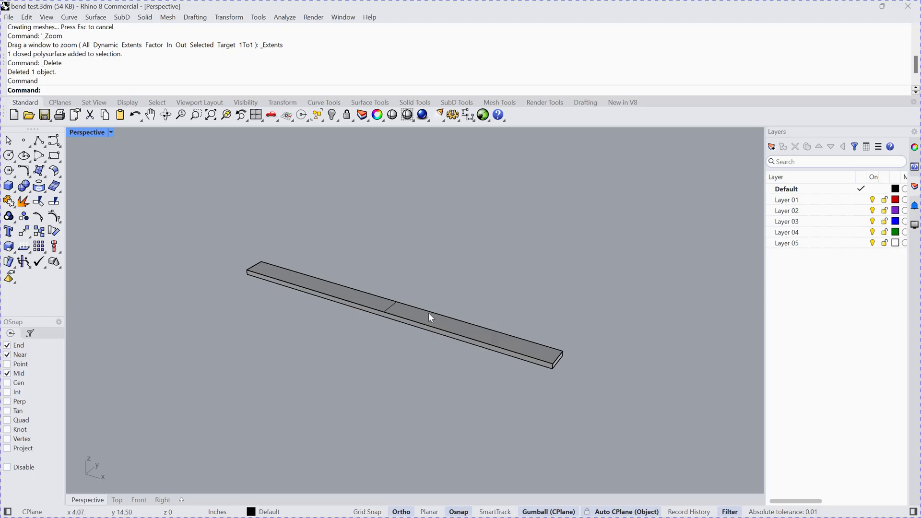
scroll(428, 312, down, 4)
scroll(428, 312, up, 1)
scroll(428, 313, up, 3)
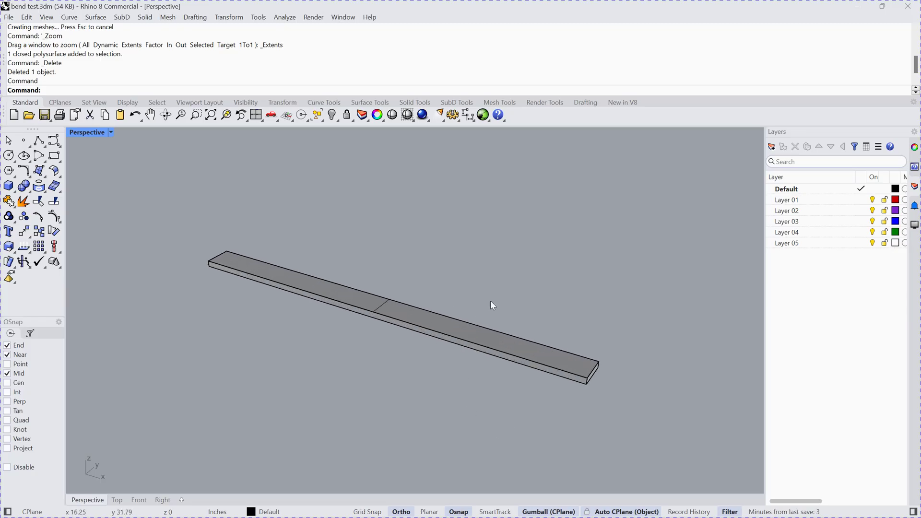
right_drag(490, 301, 489, 314)
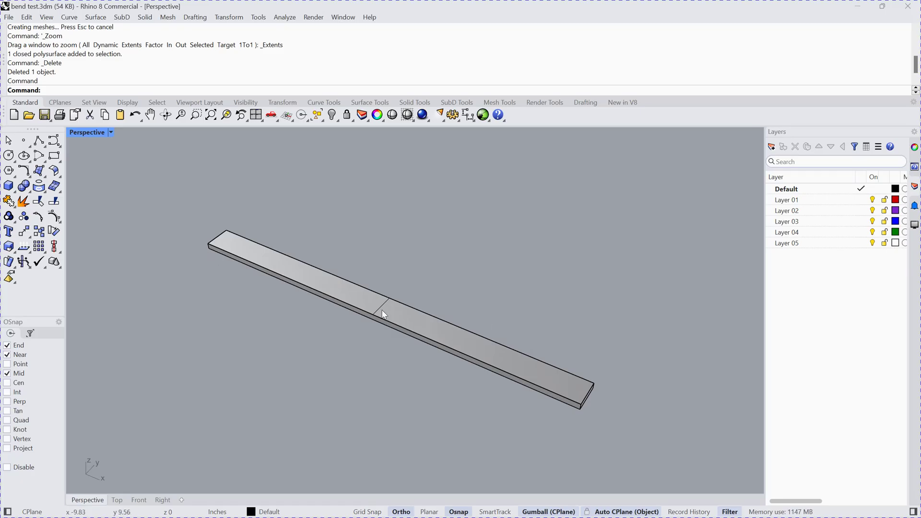
right_drag(453, 253, 452, 250)
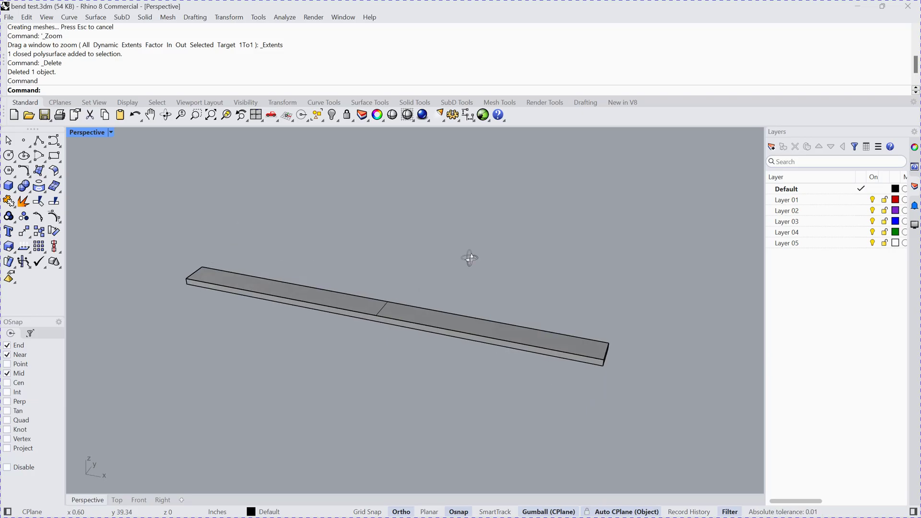
right_drag(458, 268, 464, 267)
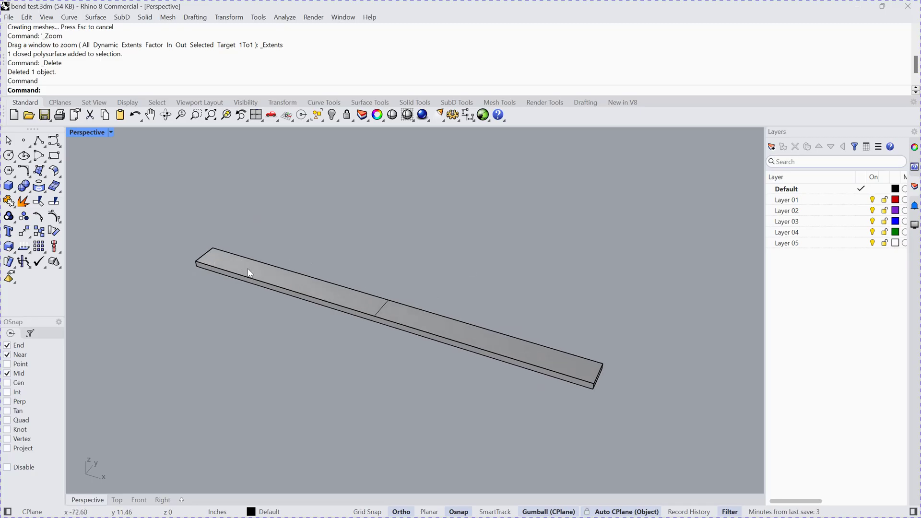
click(384, 305)
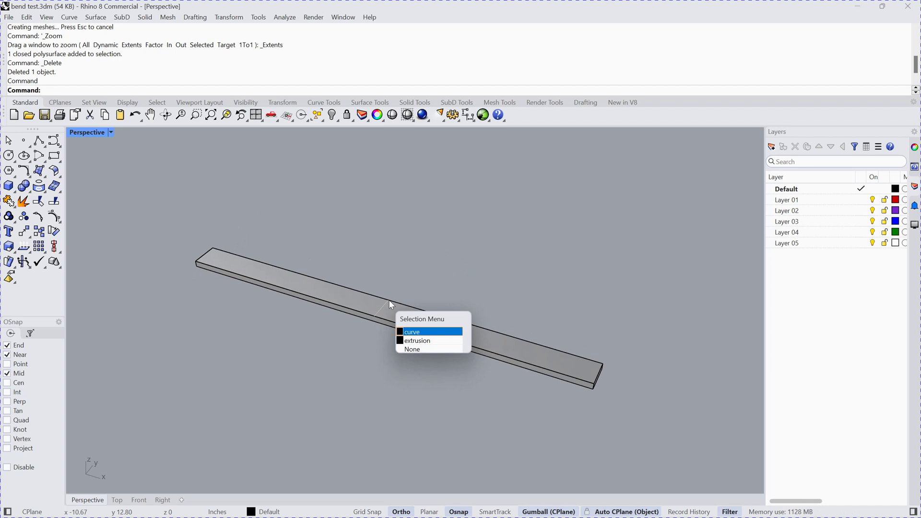
click(430, 269)
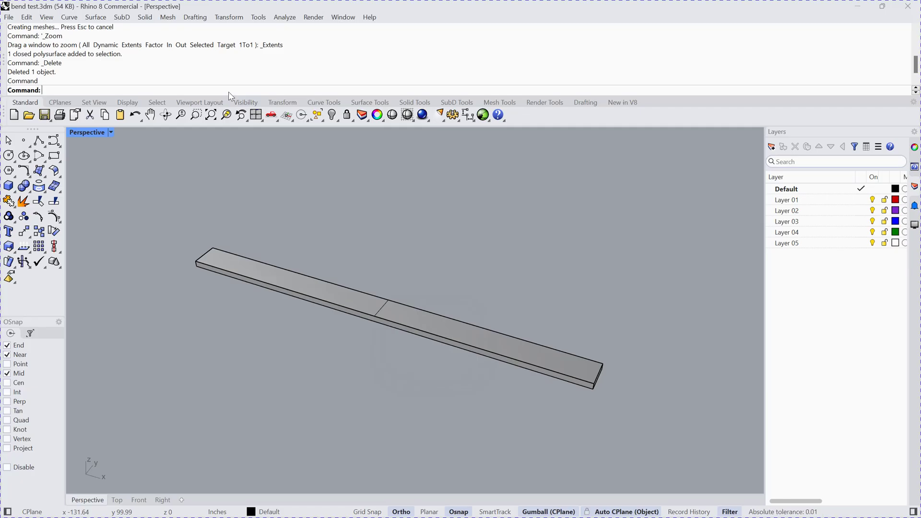
text(SMBend)
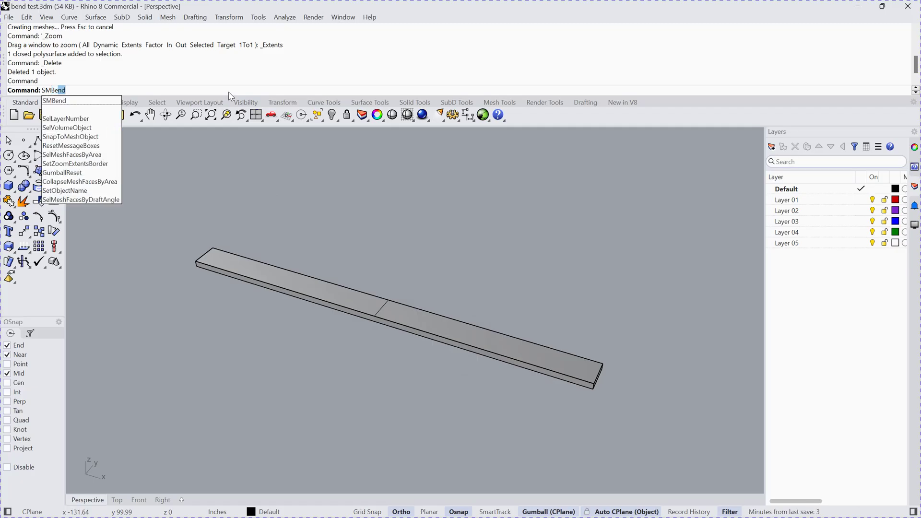
Run SMBend, picking the plate's left-end edge and the middle line as bend line
key(Return)
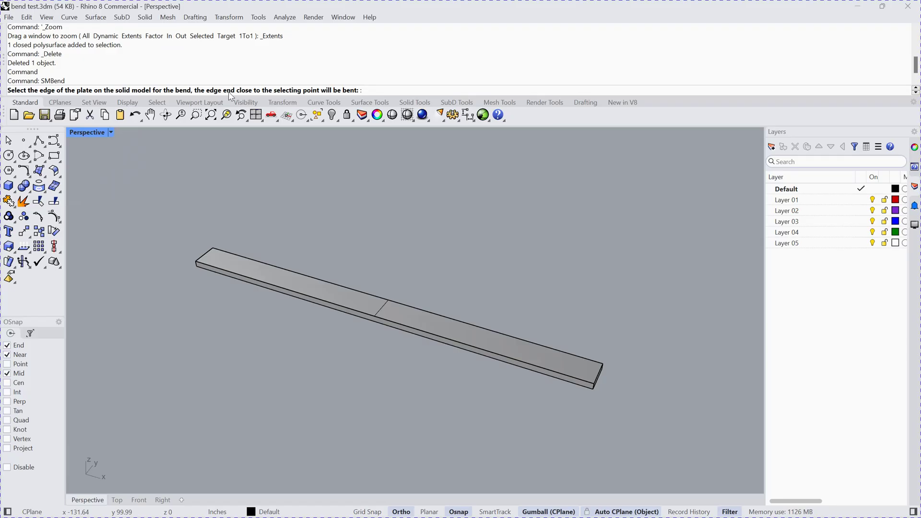
scroll(274, 236, up, 1)
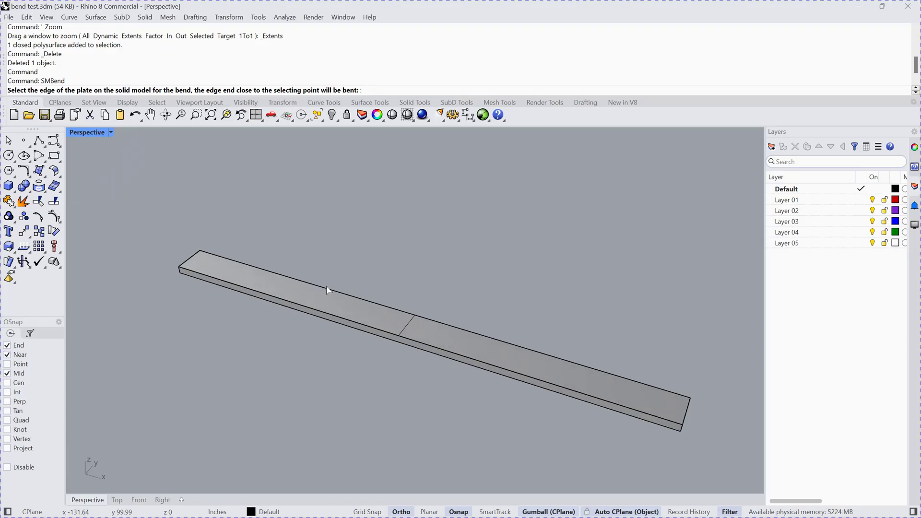
click(187, 271)
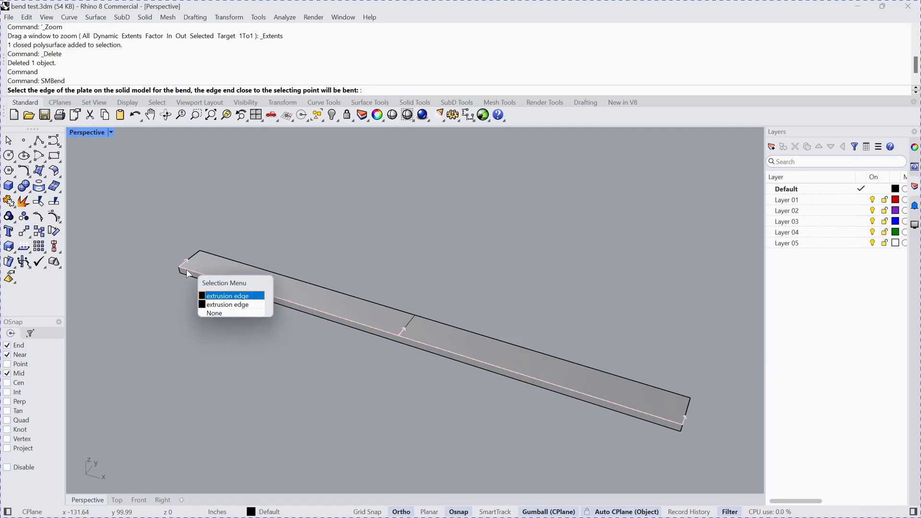
click(208, 295)
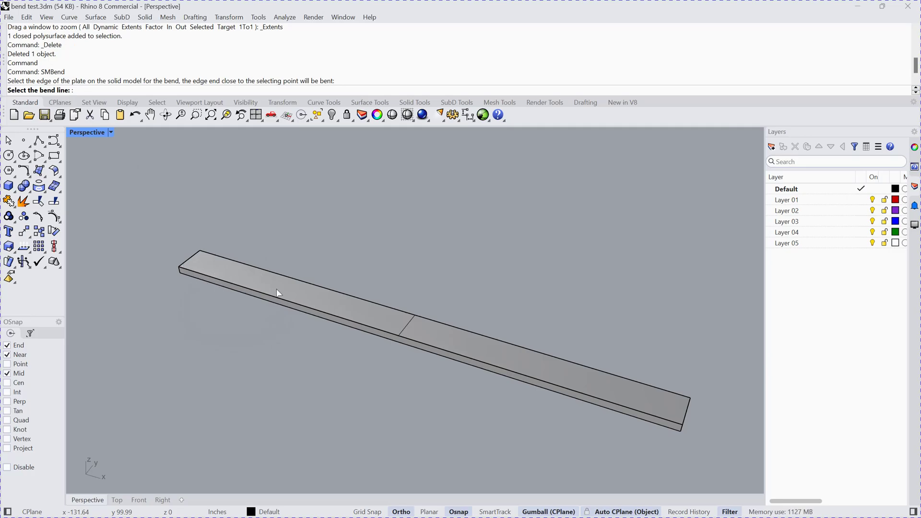
click(406, 325)
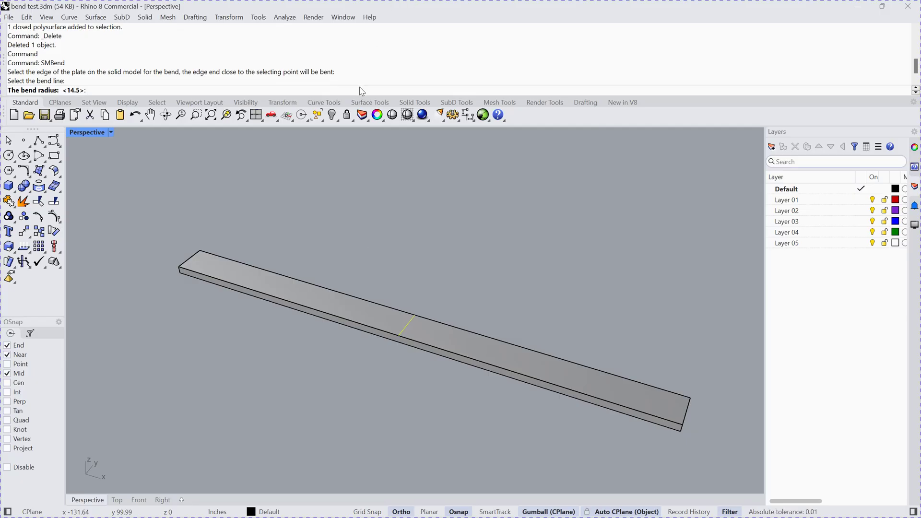
text(15)
Bend with radius 15, 45° angle and 0.75 K-factor, accepting the bend line position
key(Return)
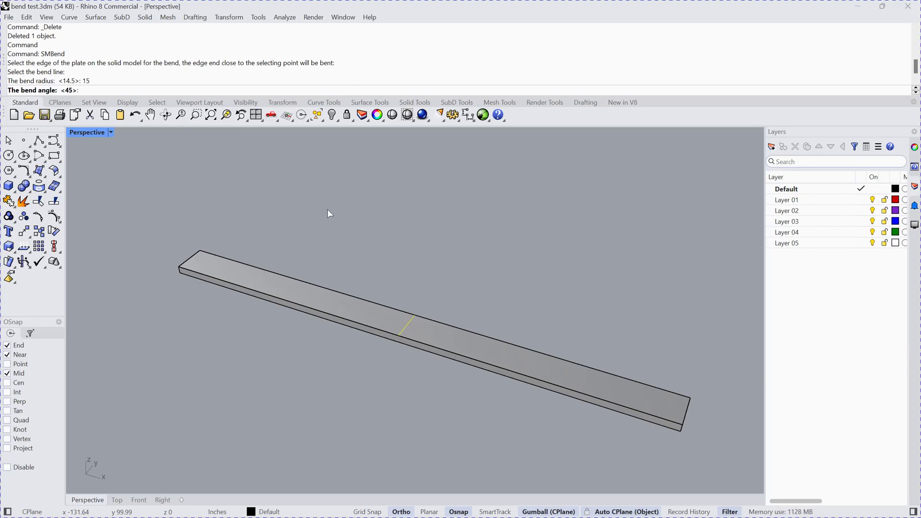
key(Return)
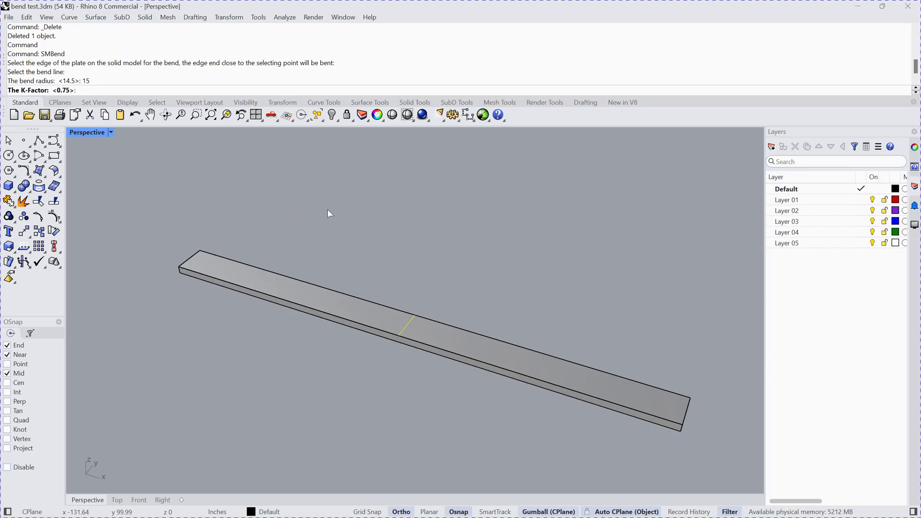
key(Return)
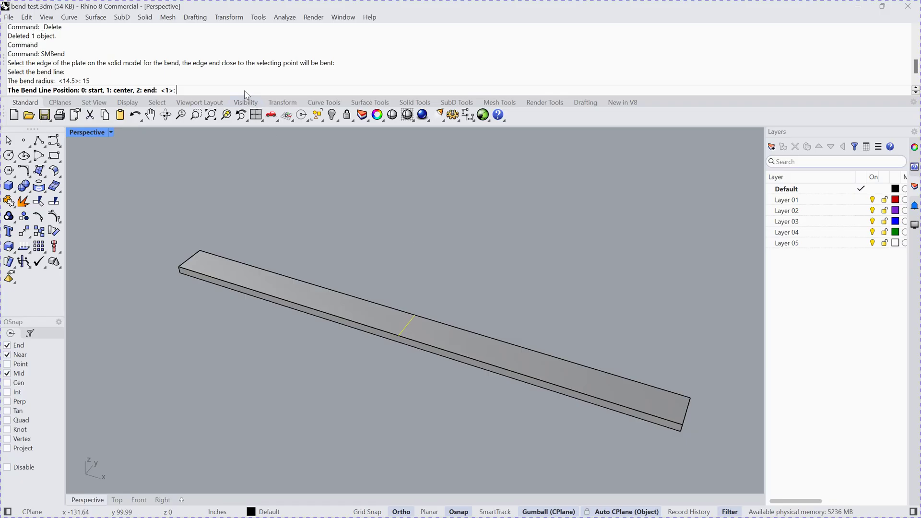
text(0)
key(Return)
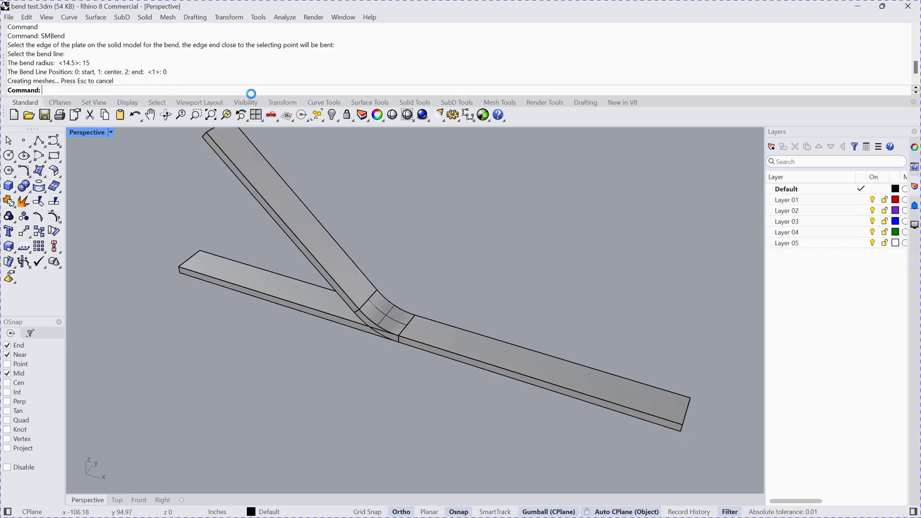
scroll(370, 227, down, 2)
Move the bent plate further right along the bar, then deselect it
right_drag(421, 273, 423, 257)
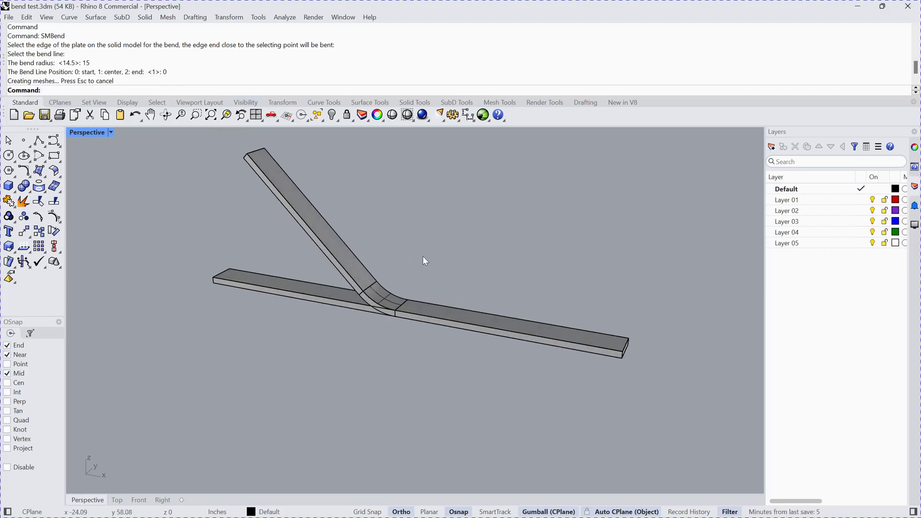
scroll(403, 299, up, 3)
scroll(403, 300, down, 2)
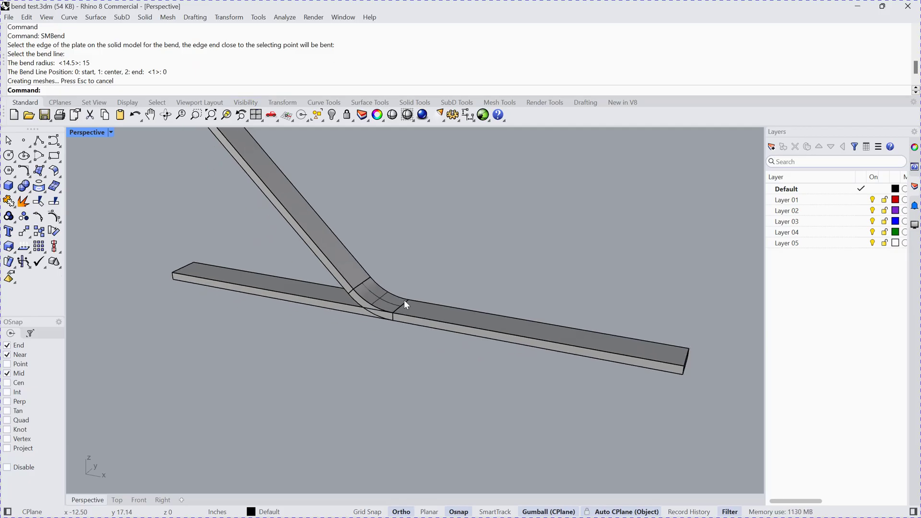
click(333, 253)
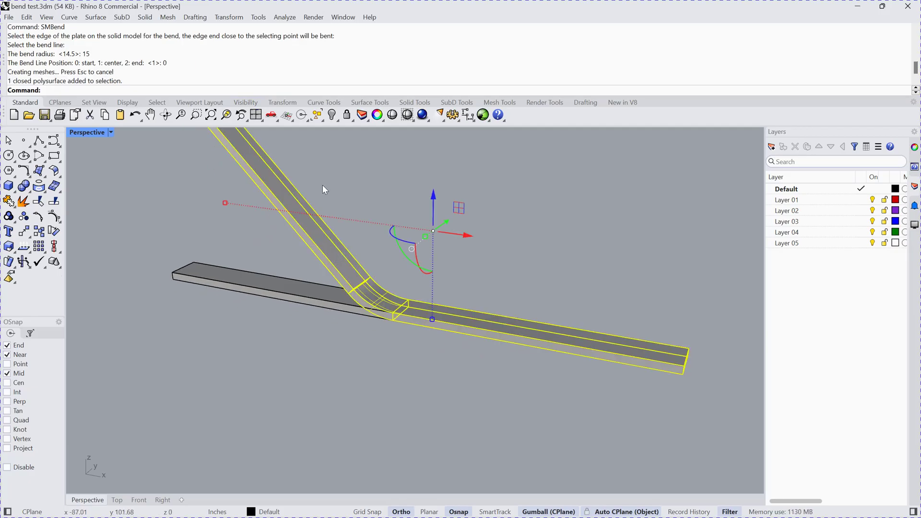
click(229, 16)
click(237, 31)
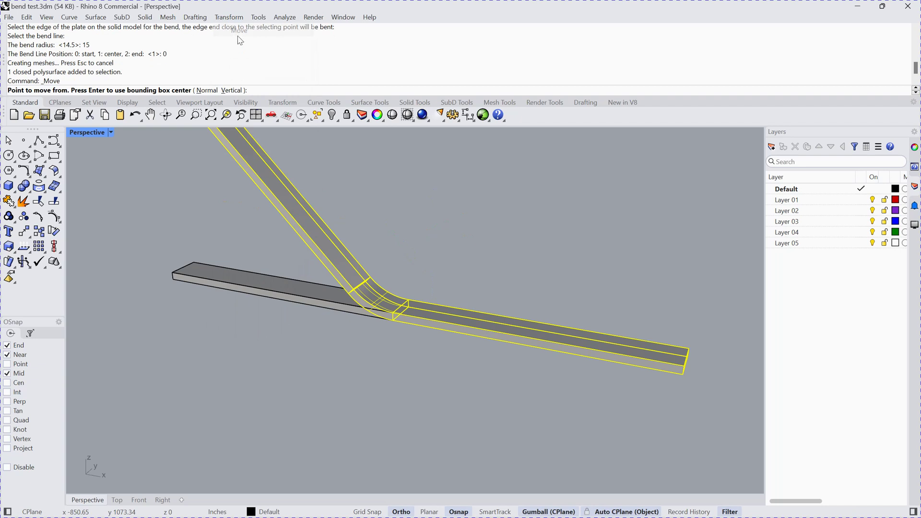
click(316, 150)
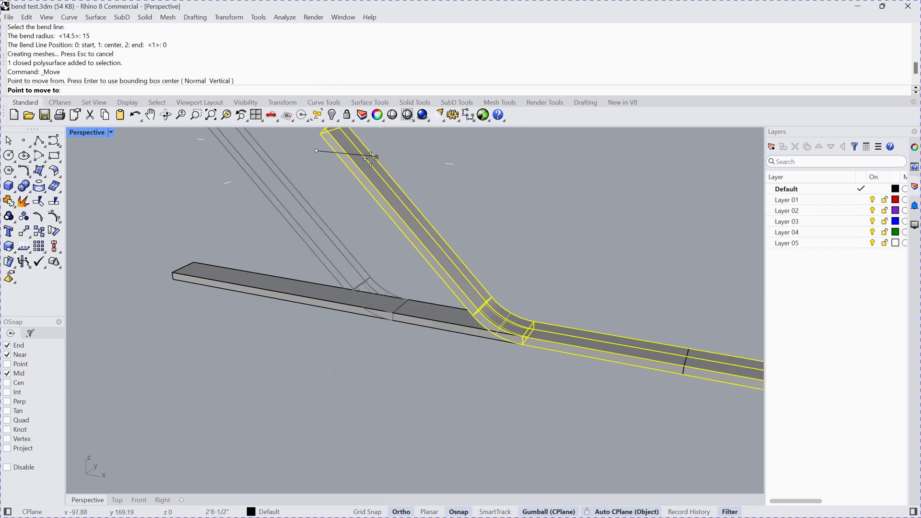
click(370, 157)
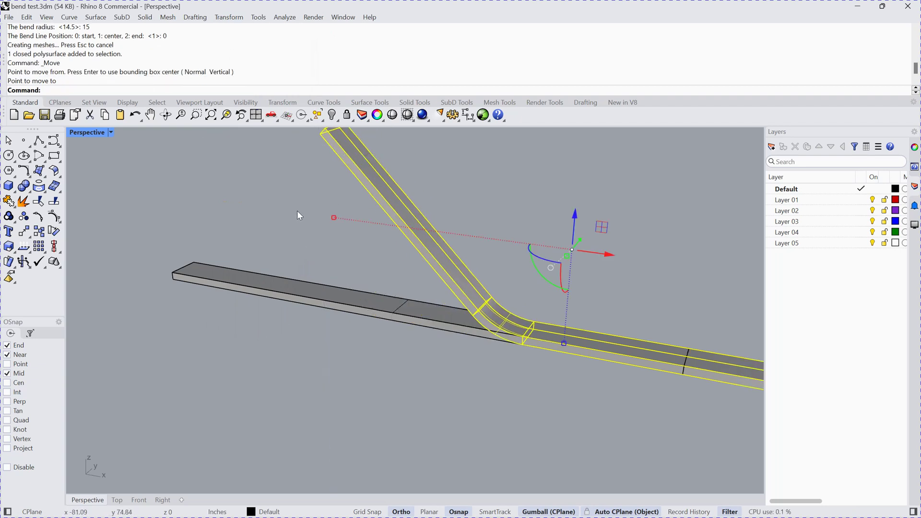
key(Escape)
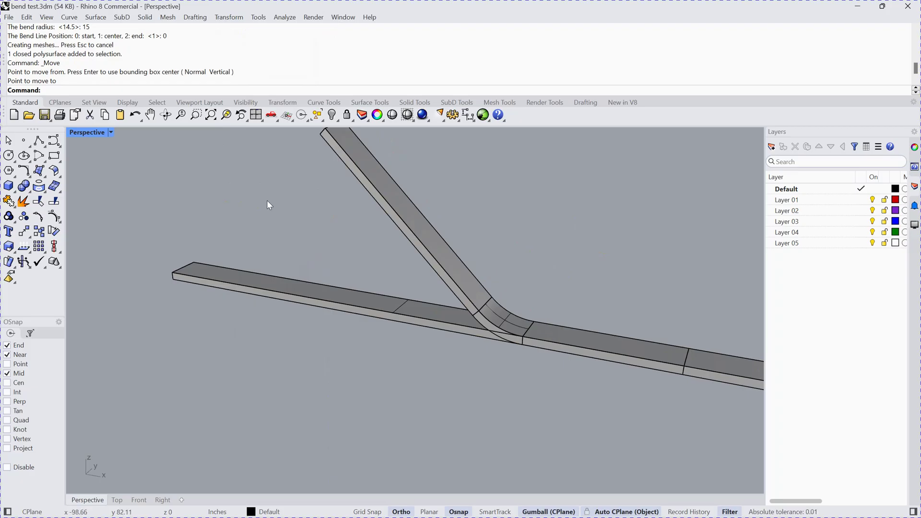
text(SMBend)
SMBend the flat bar again along its bend line at radius 15 and 45°, with the bend line at the end position
key(Return)
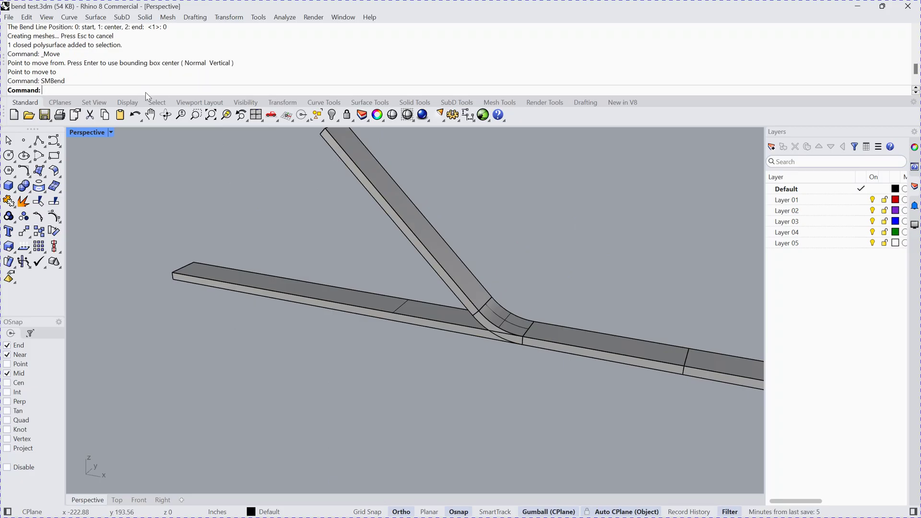
click(182, 278)
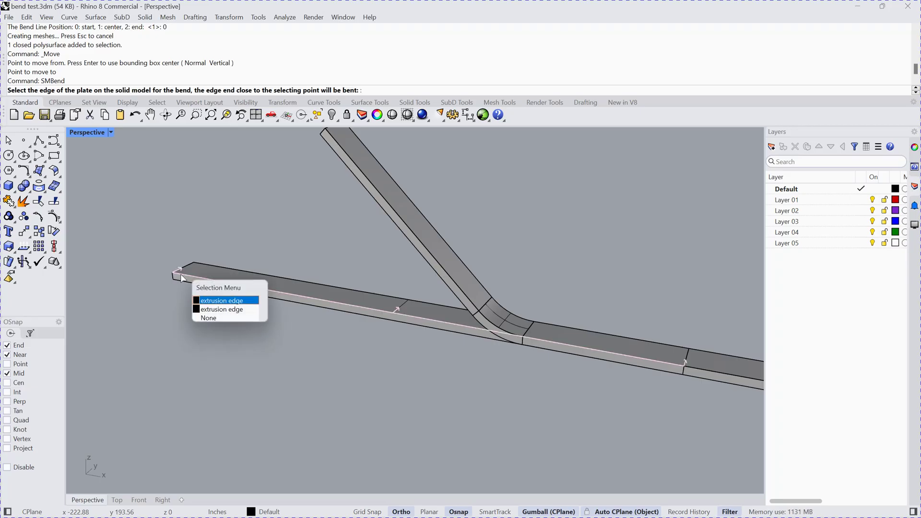
click(214, 303)
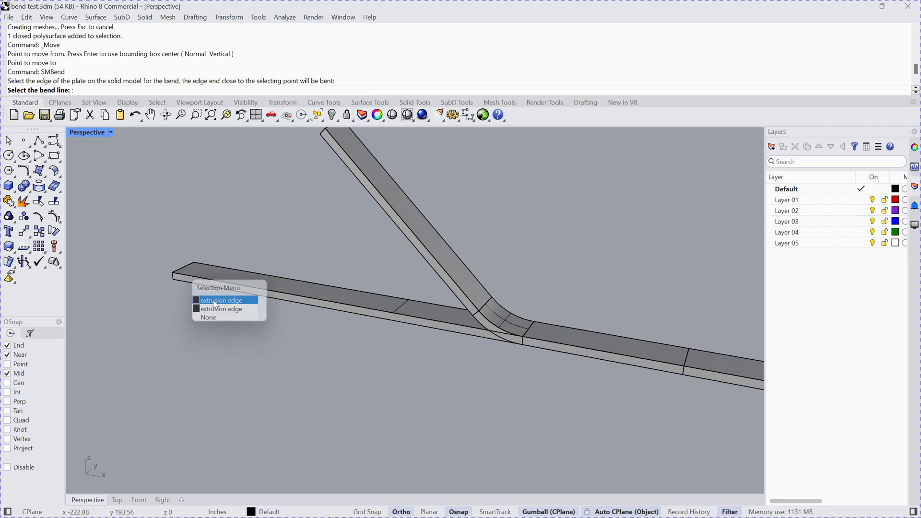
click(402, 310)
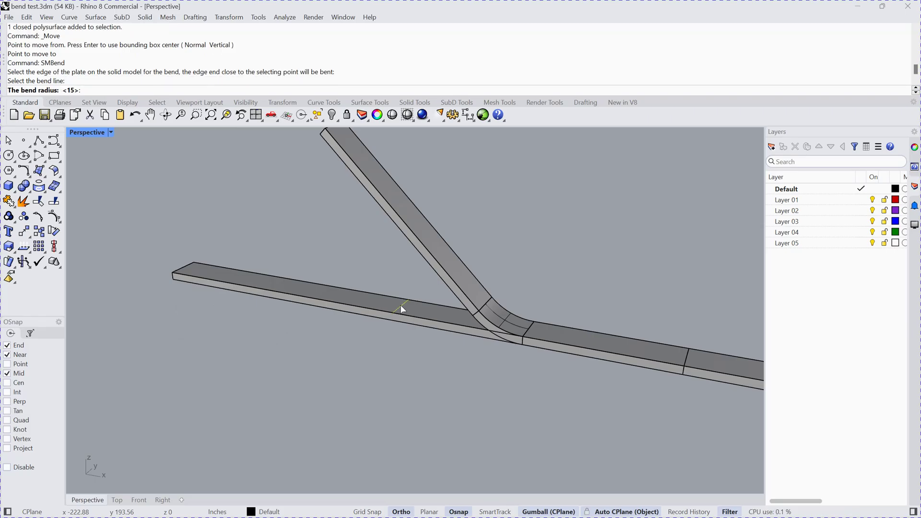
key(Return)
key(Return)
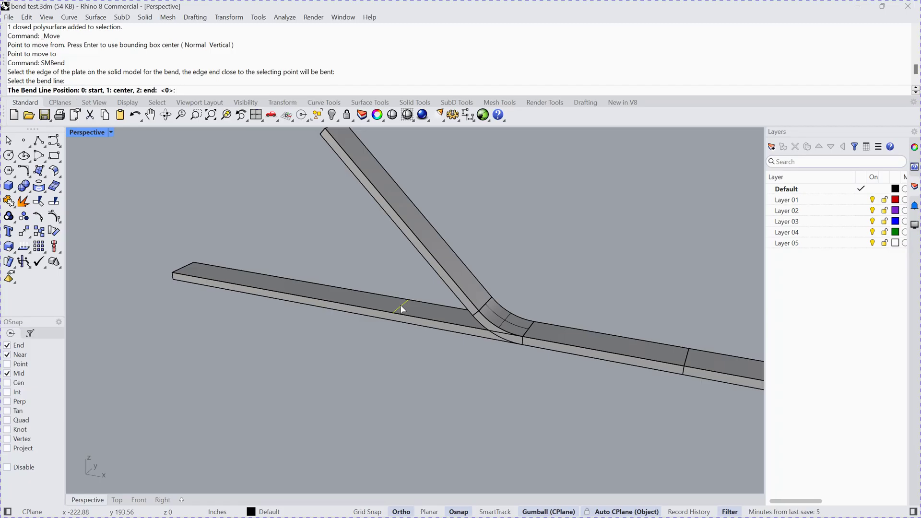
text(2)
key(Return)
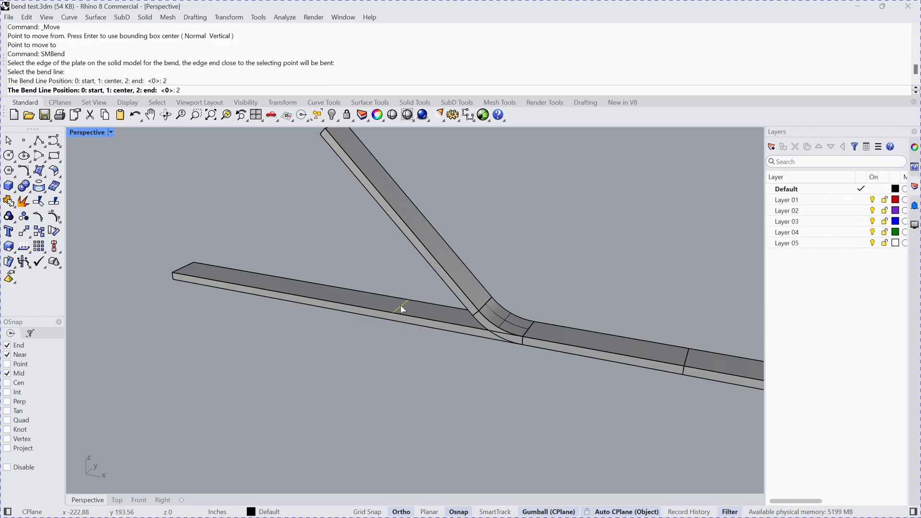
scroll(403, 280, down, 3)
scroll(405, 256, down, 2)
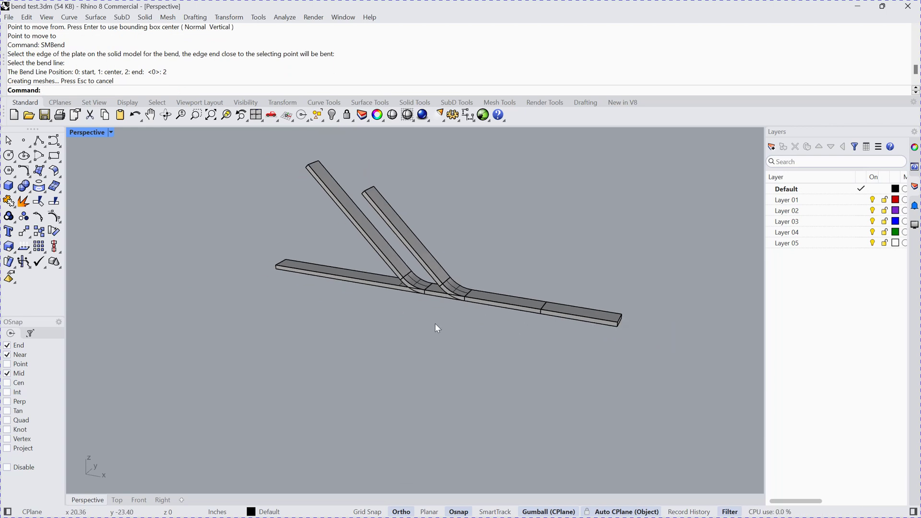
right_drag(435, 329, 442, 319)
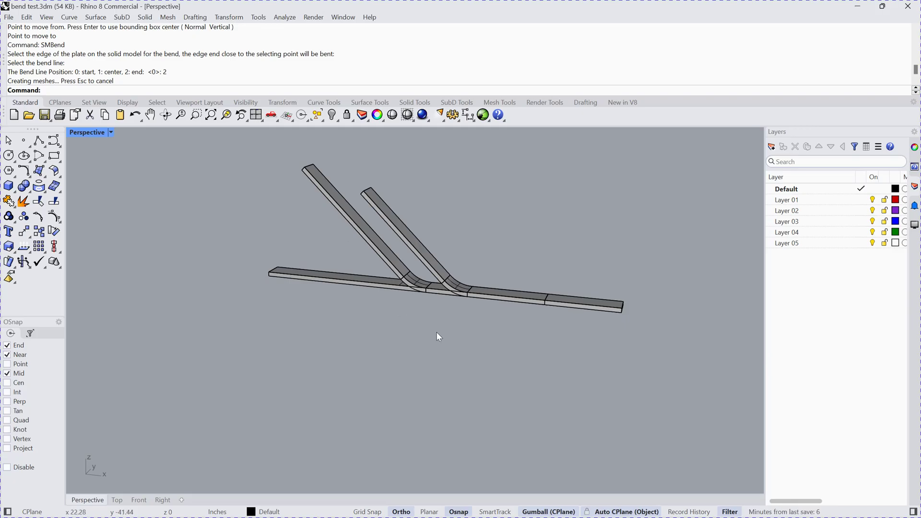
right_drag(437, 314, 435, 306)
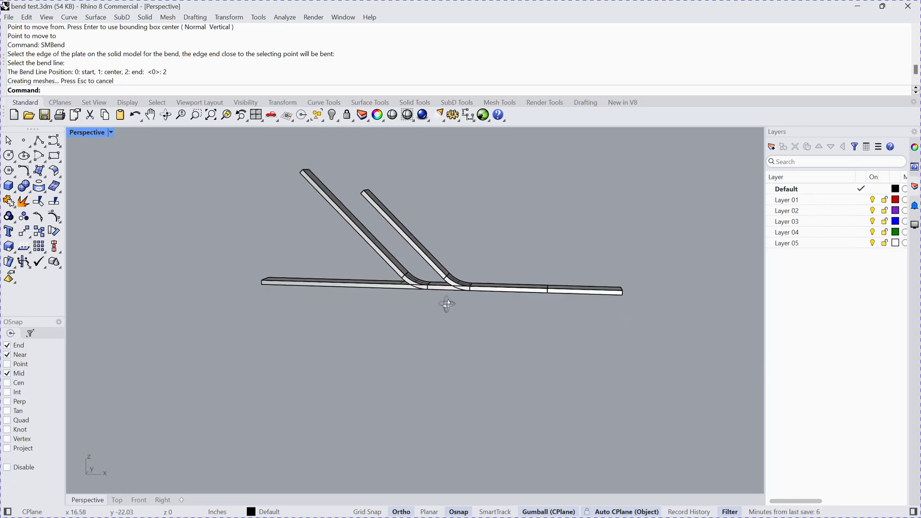